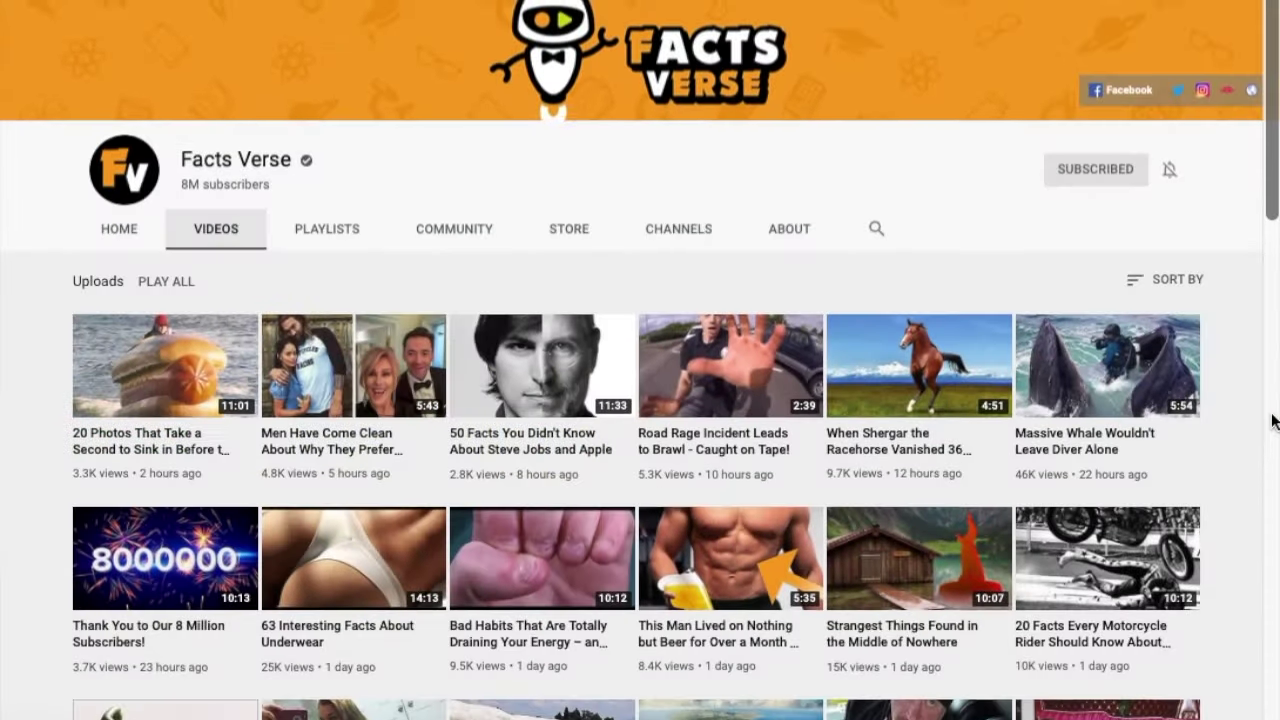
Scroll down through the Facts Verse channel's uploaded videos on YouTube.
scroll(1272, 420, down, 3)
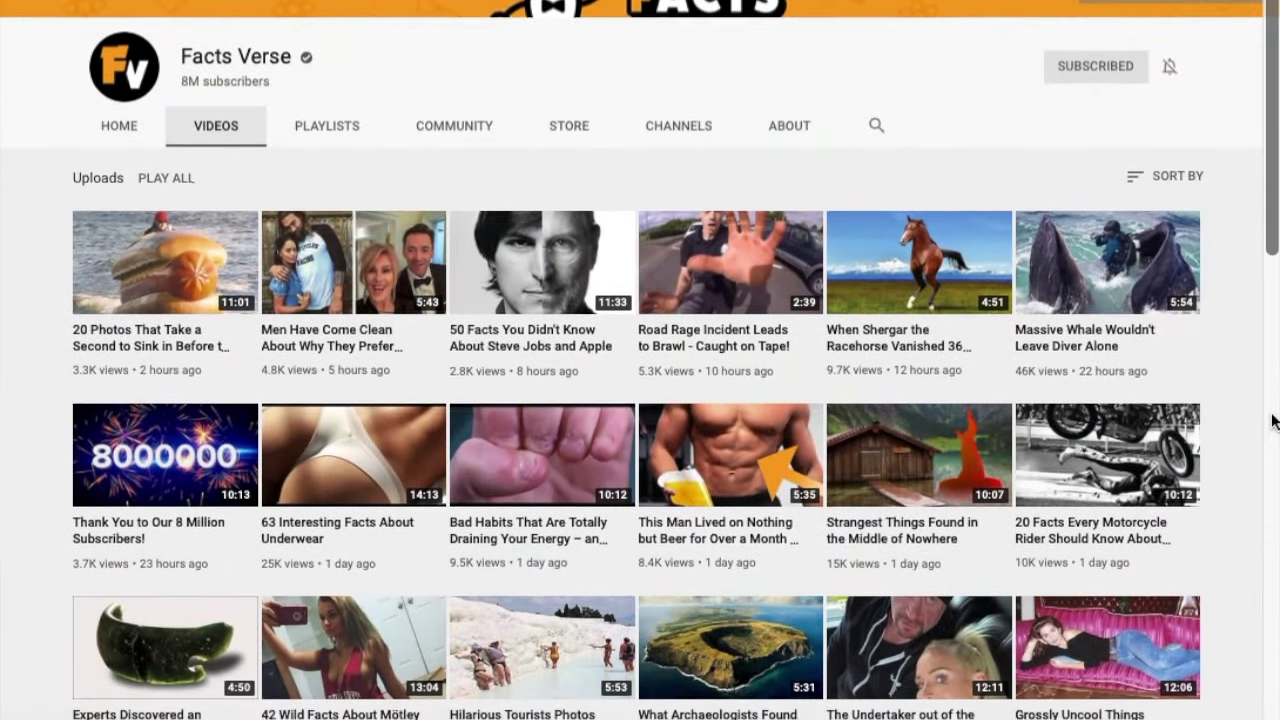
scroll(1272, 420, down, 3)
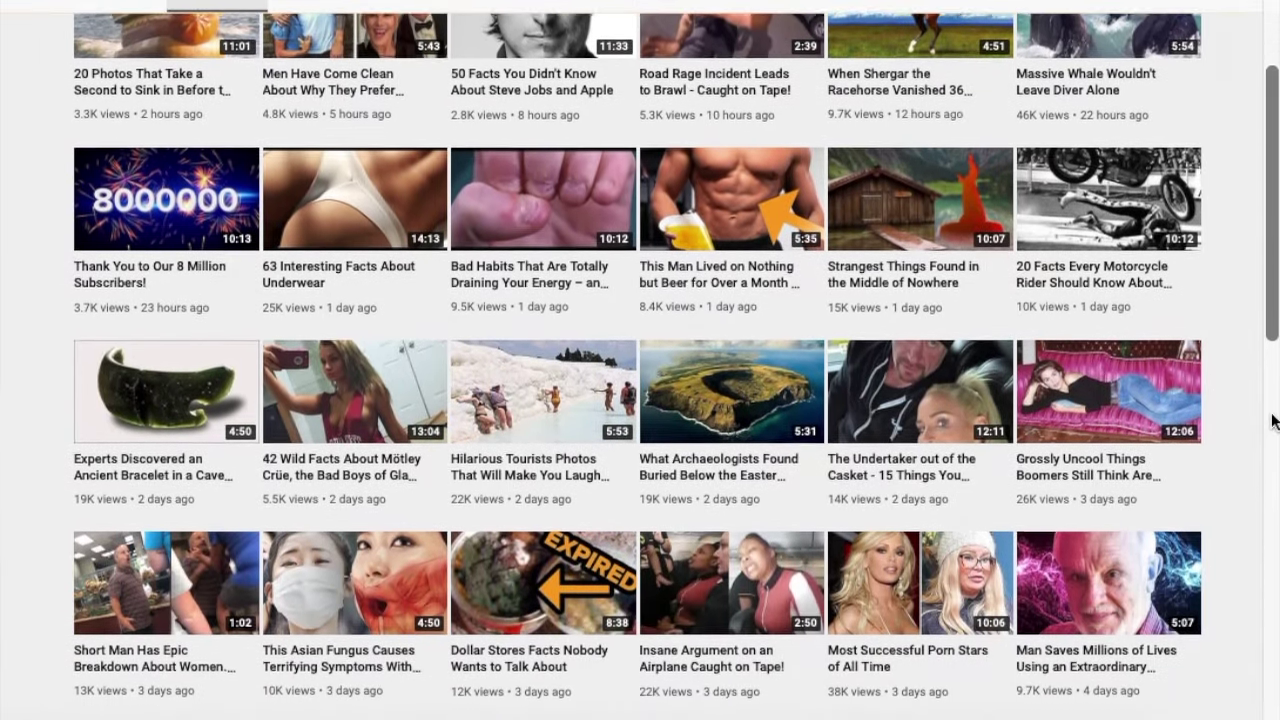
scroll(1272, 420, down, 4)
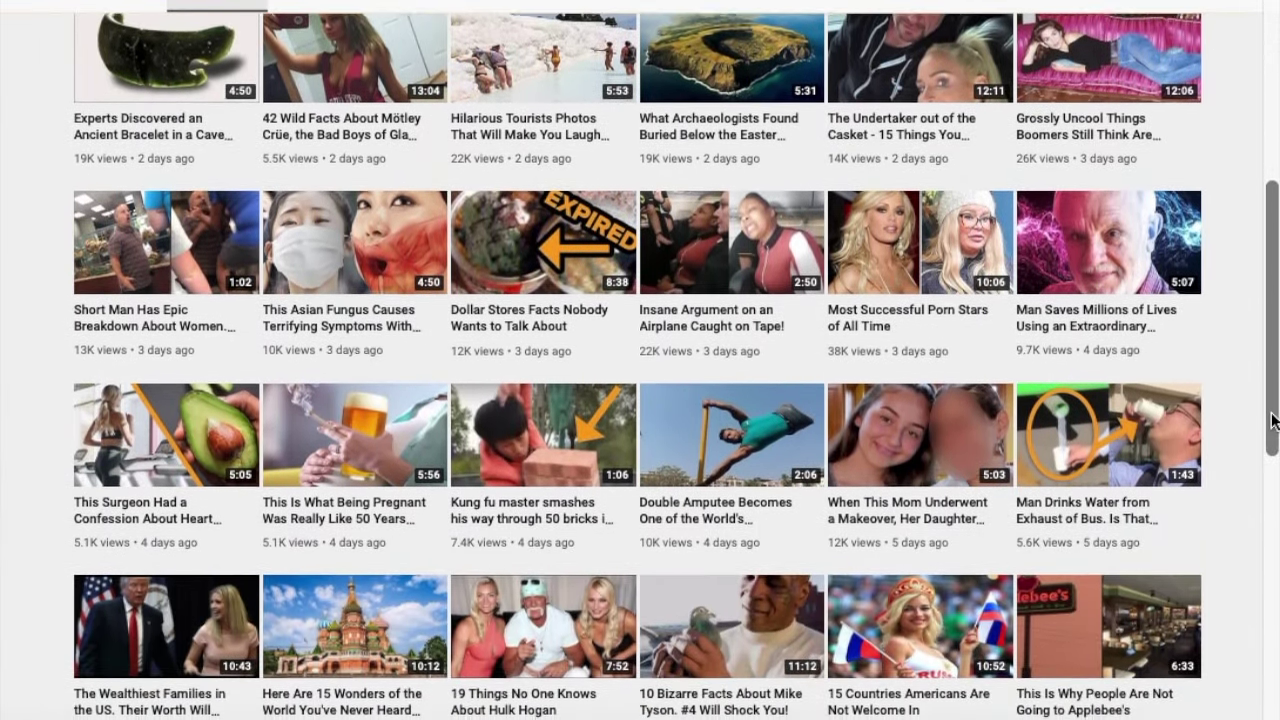
scroll(1272, 420, down, 3)
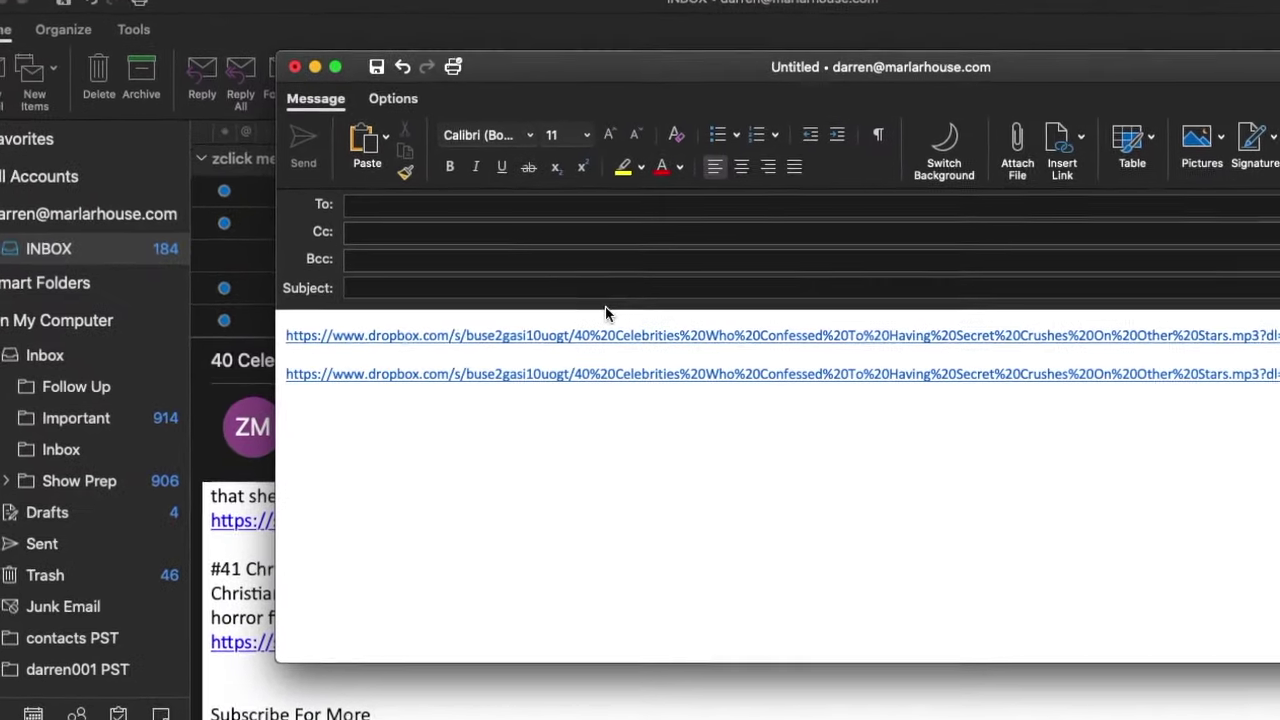
Discard the unsent draft holding the two Dropbox links, then select the 40 Celebrities subject line.
click(295, 66)
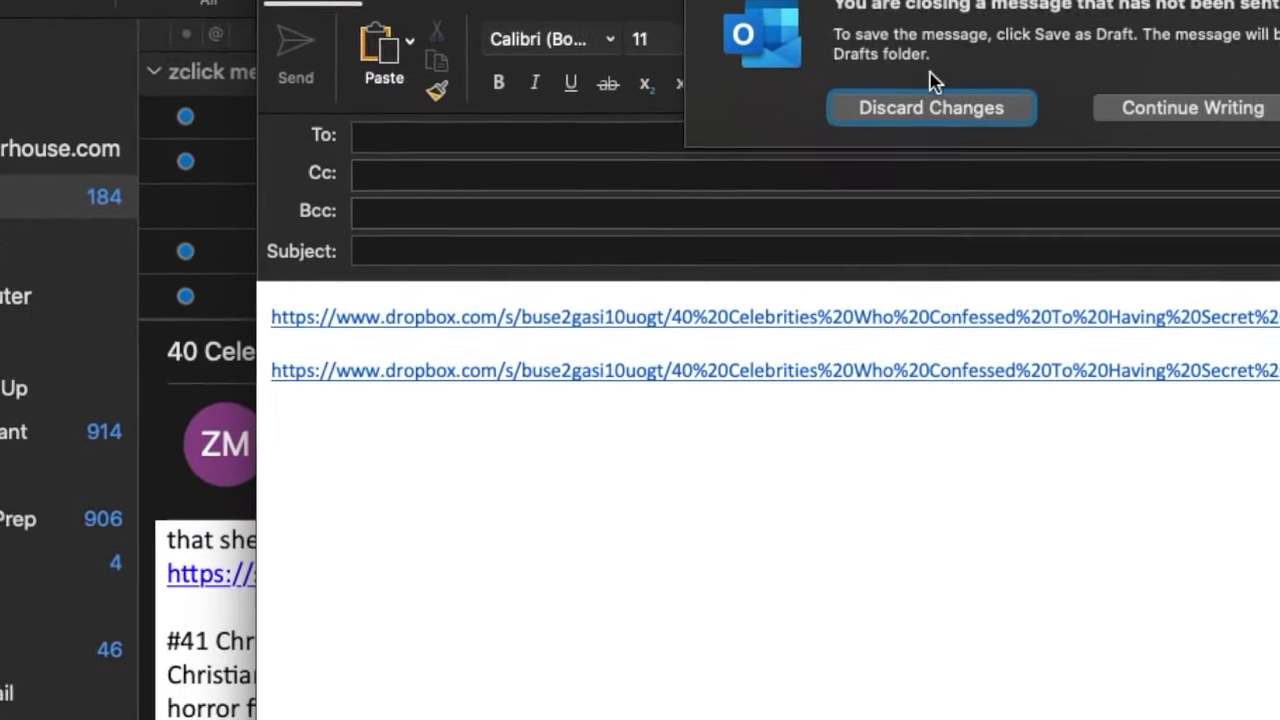
click(940, 110)
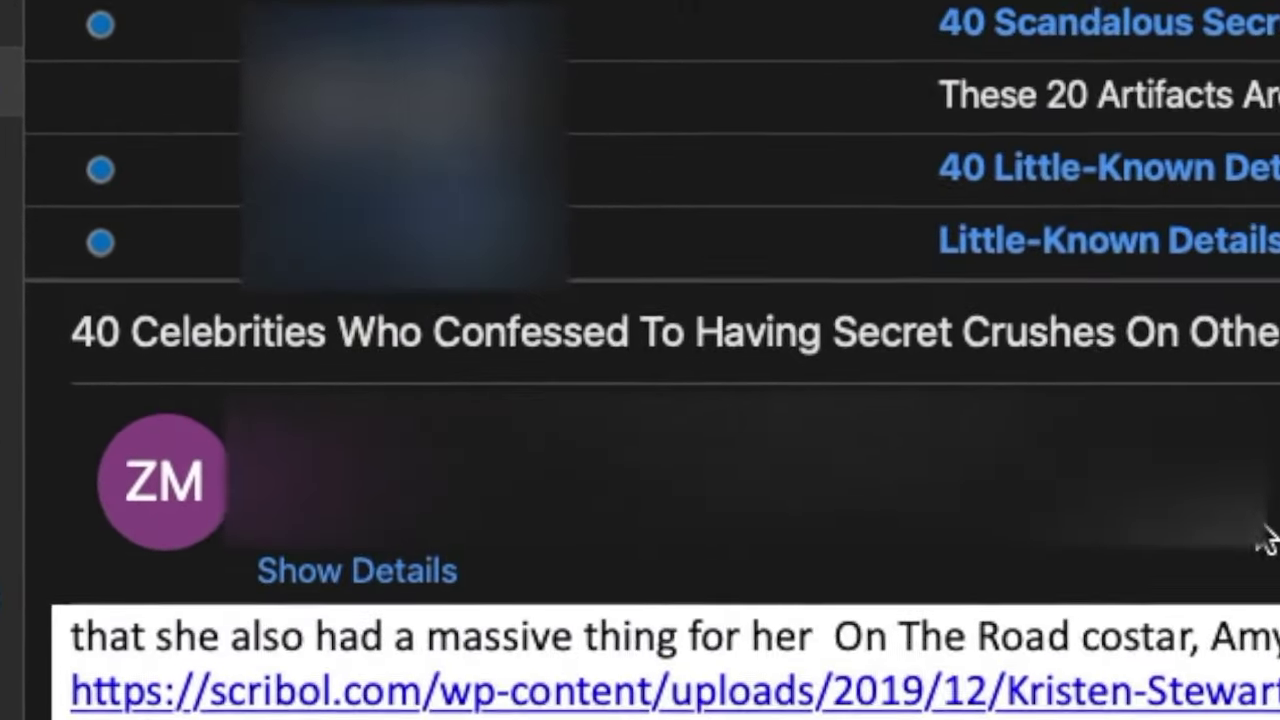
triple_click(128, 333)
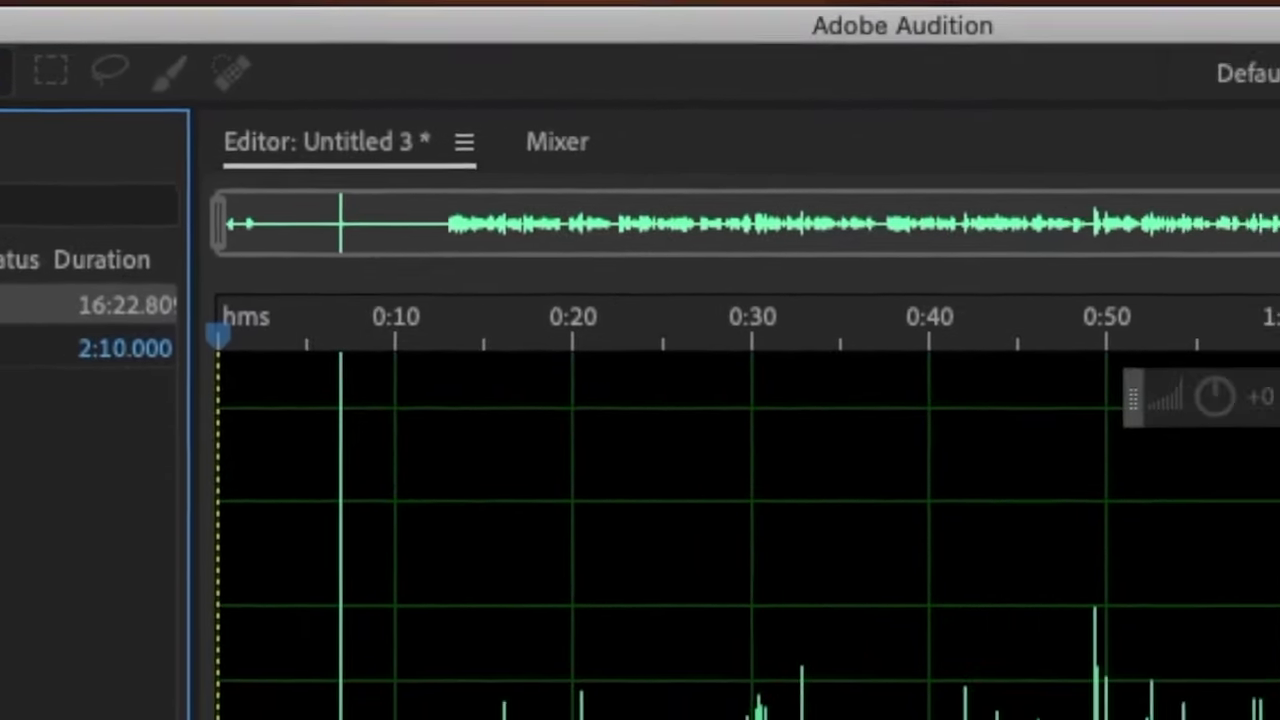
Open Dropbox's Recent panel from the menu bar to show the shared 40 Celebrities file.
click(1005, 14)
mouse_move(571, 679)
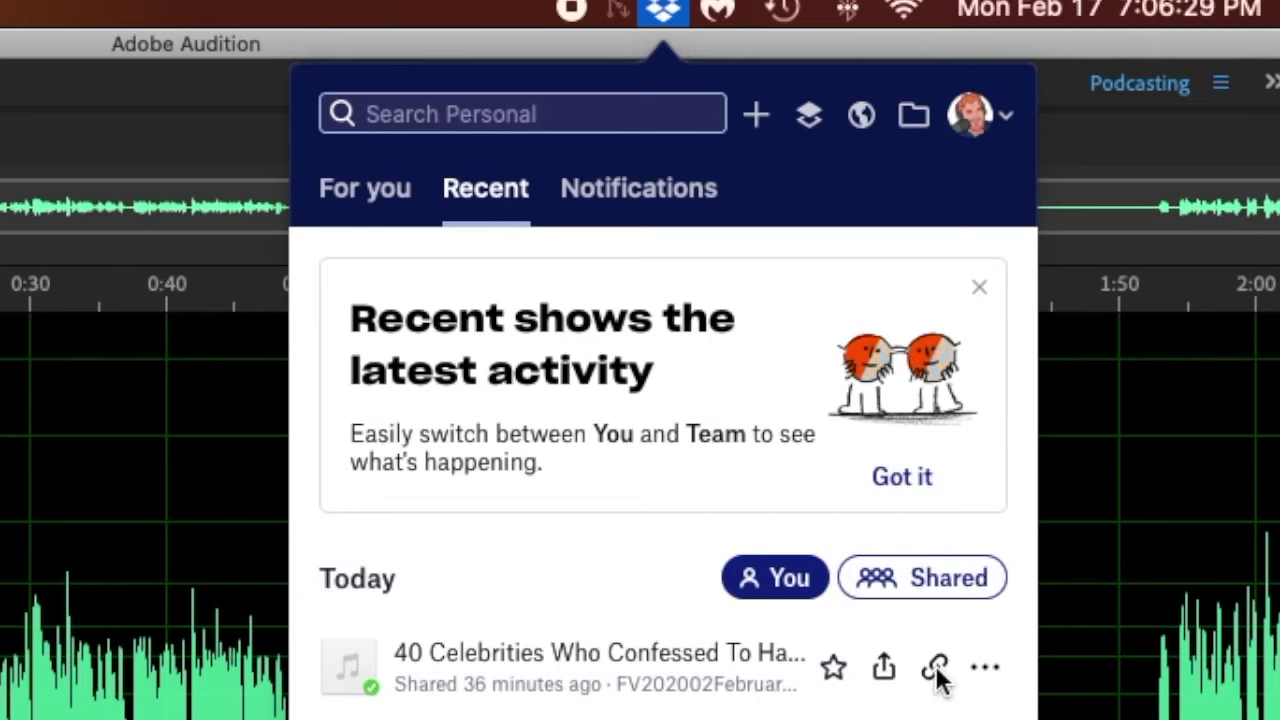
Copy the Dropbox share link for the 40 Celebrities mp3.
click(936, 674)
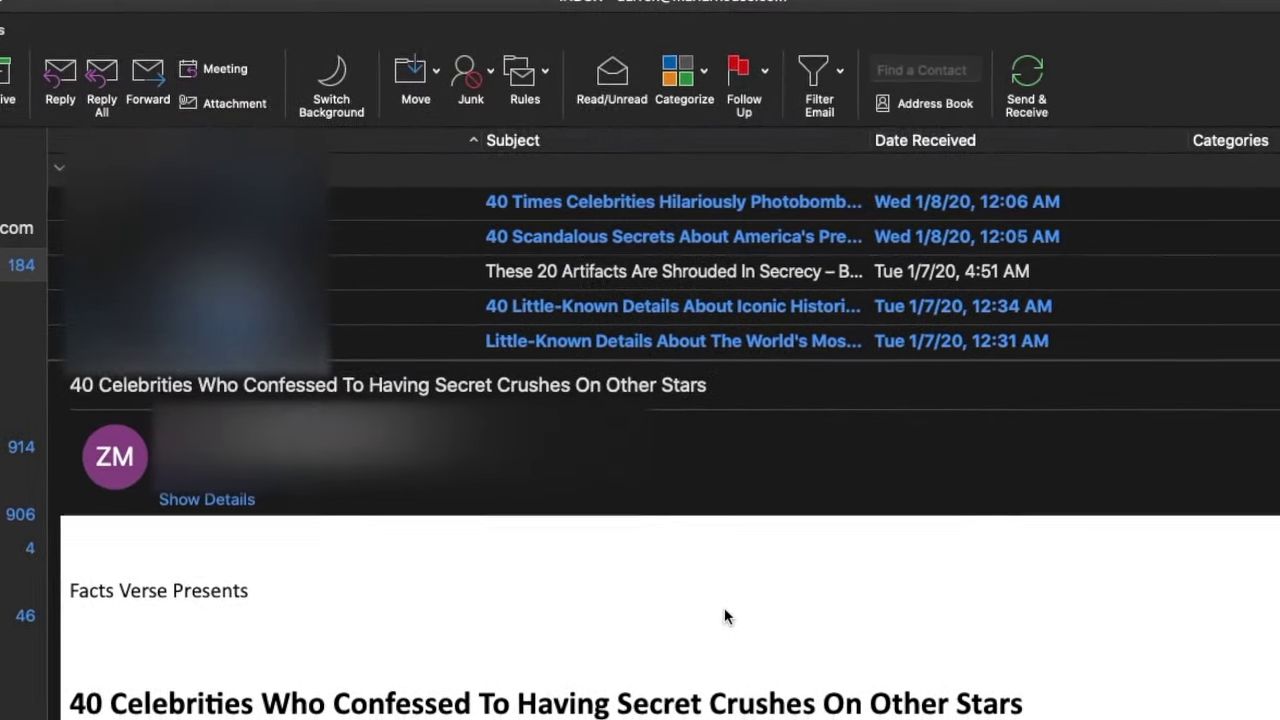
Create a new email and paste the full 40 Celebrities Dropbox link into its body.
key(super+n)
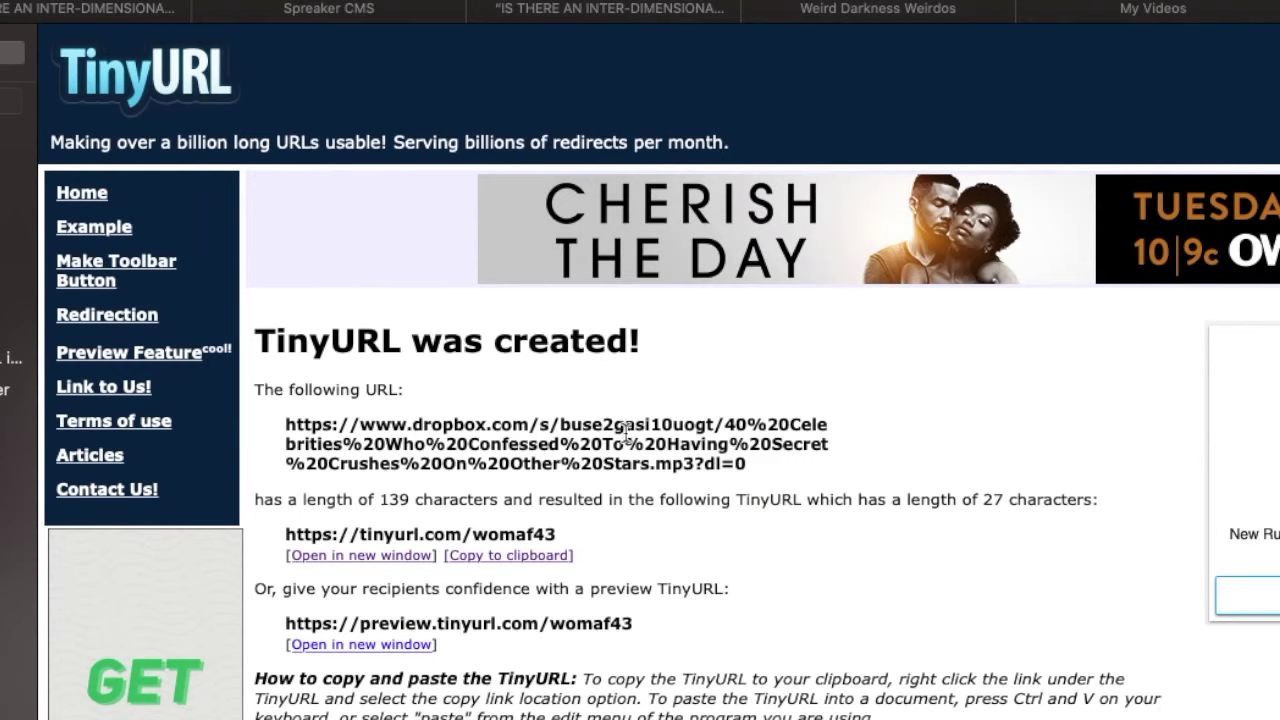
scroll(661, 491, down, 5)
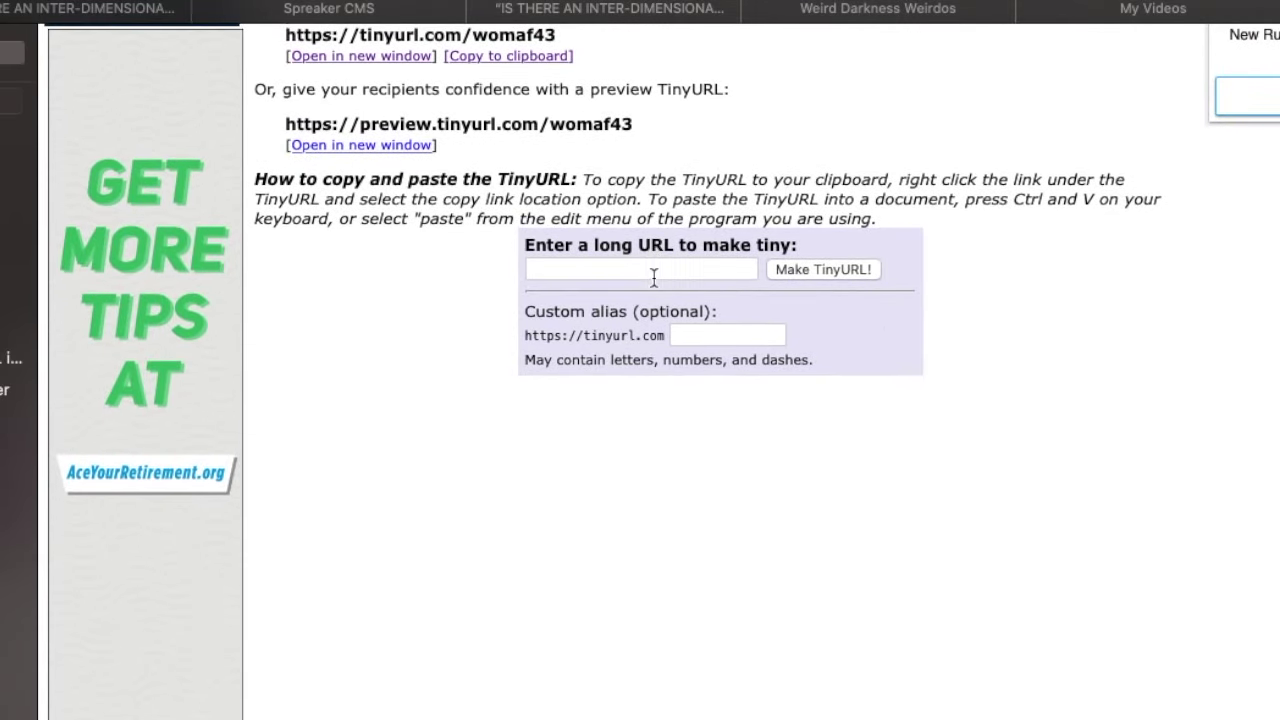
click(651, 272)
key(ctrl+v)
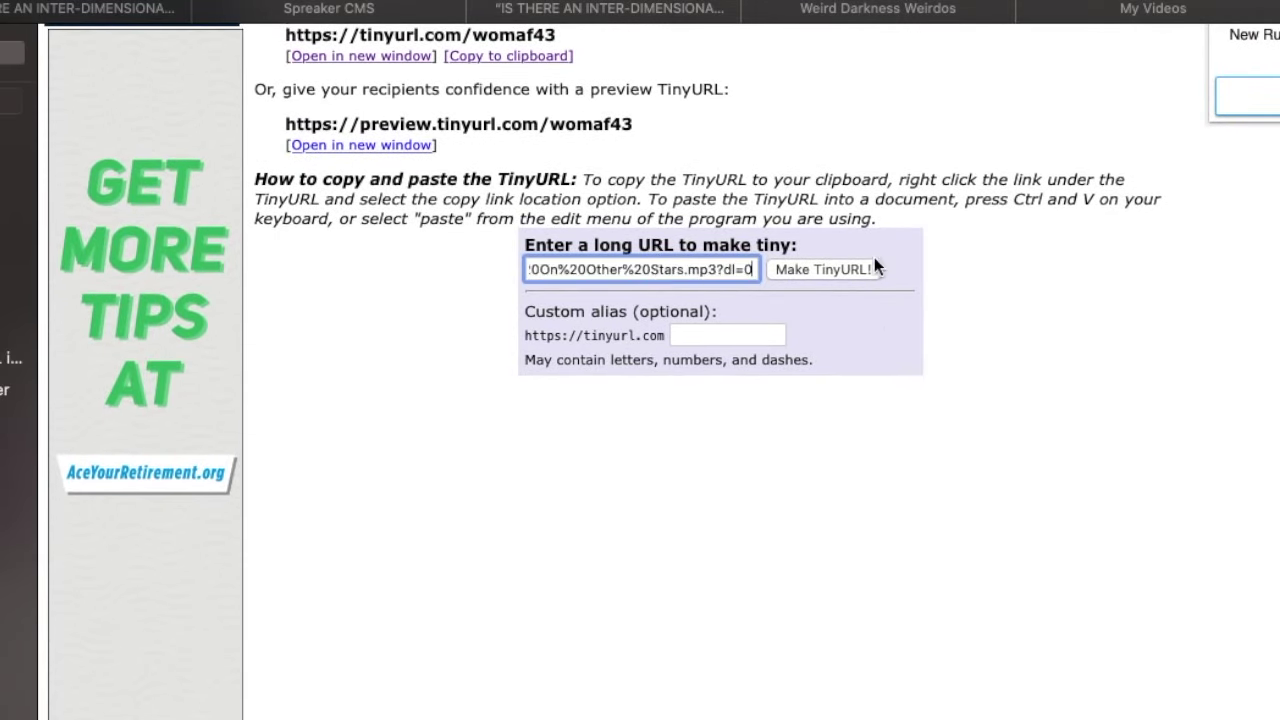
click(826, 268)
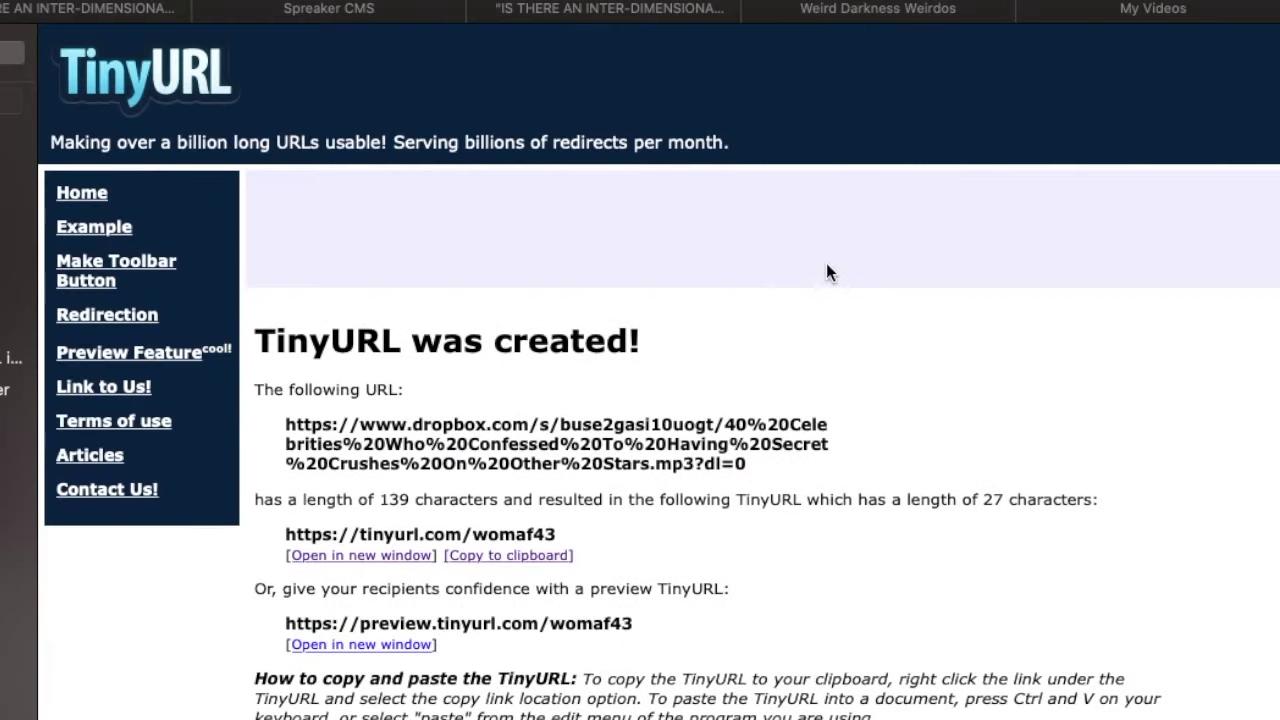
Select just the Dropbox URL's base part, ending at its /s/ ID.
scroll(670, 212, down, 5)
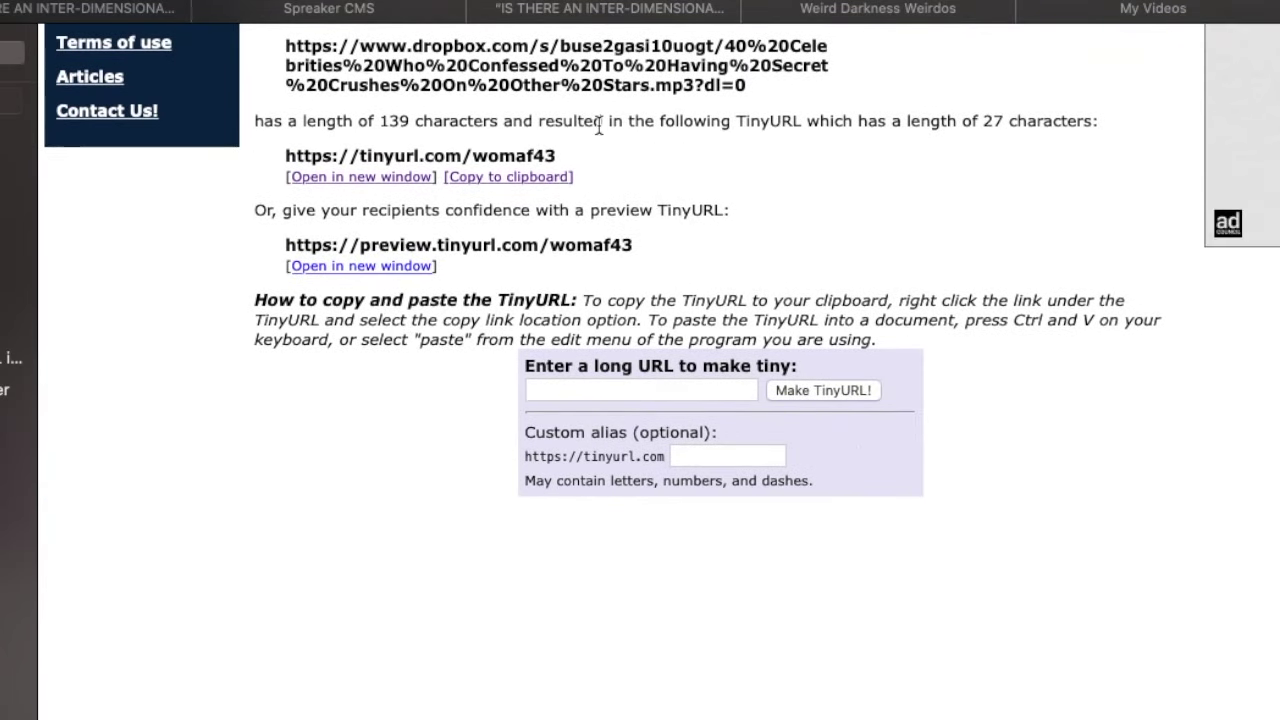
scroll(594, 120, up, 2)
drag(285, 121, 750, 161)
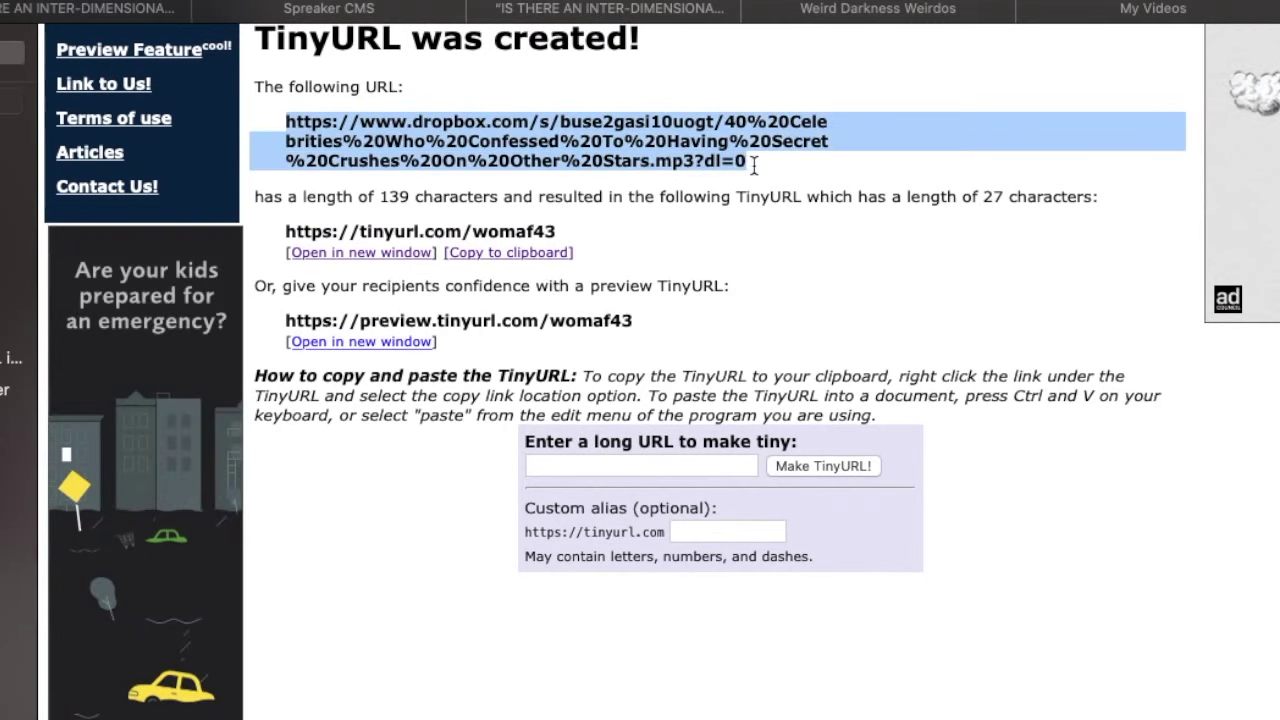
click(295, 208)
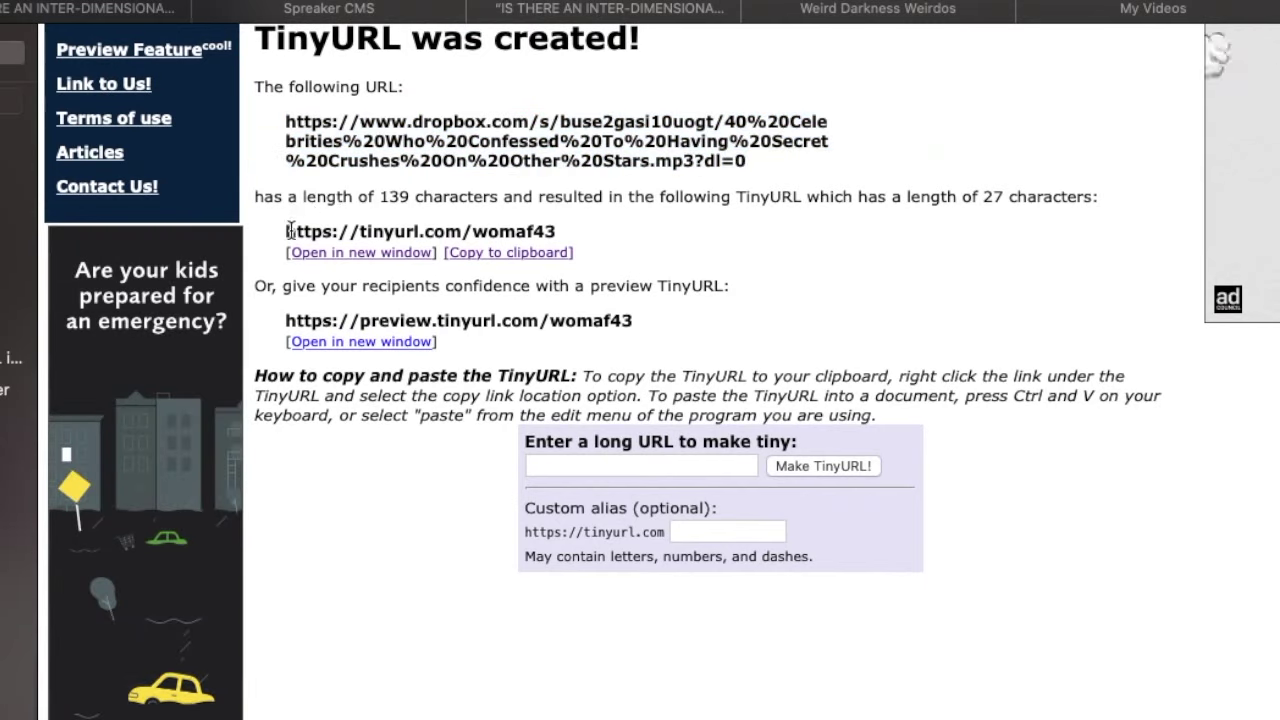
drag(286, 231, 572, 234)
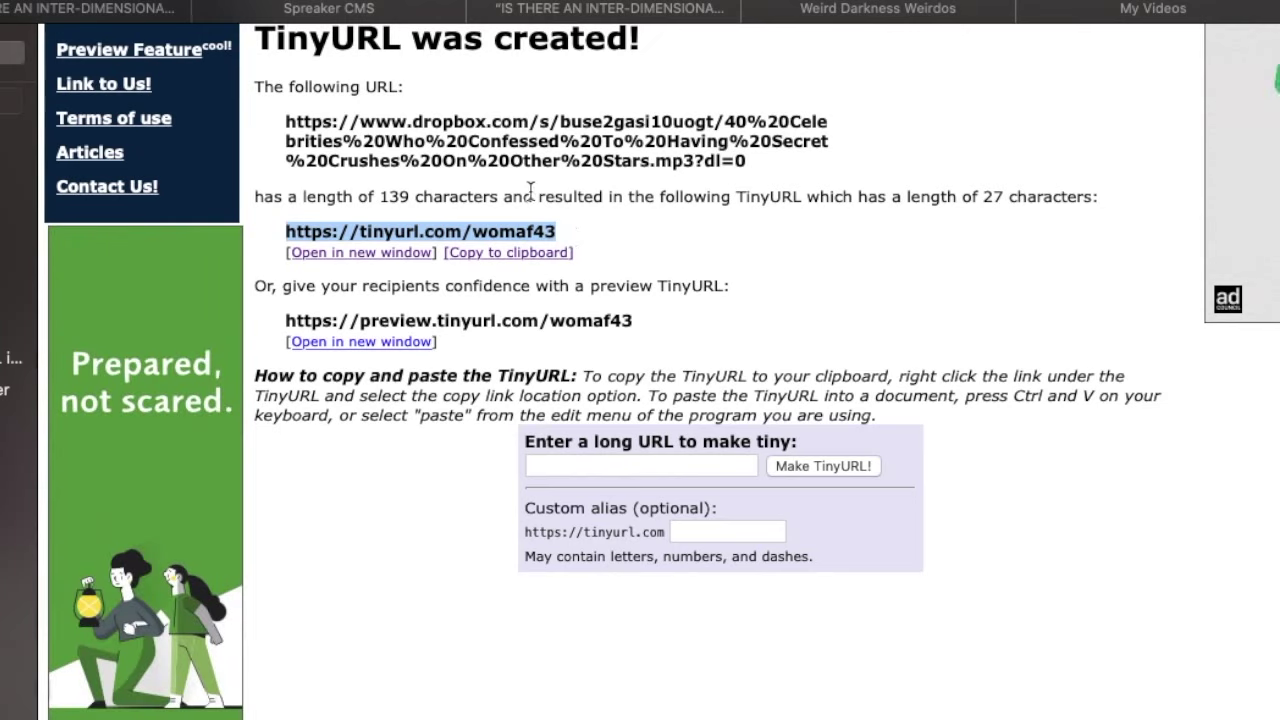
click(380, 120)
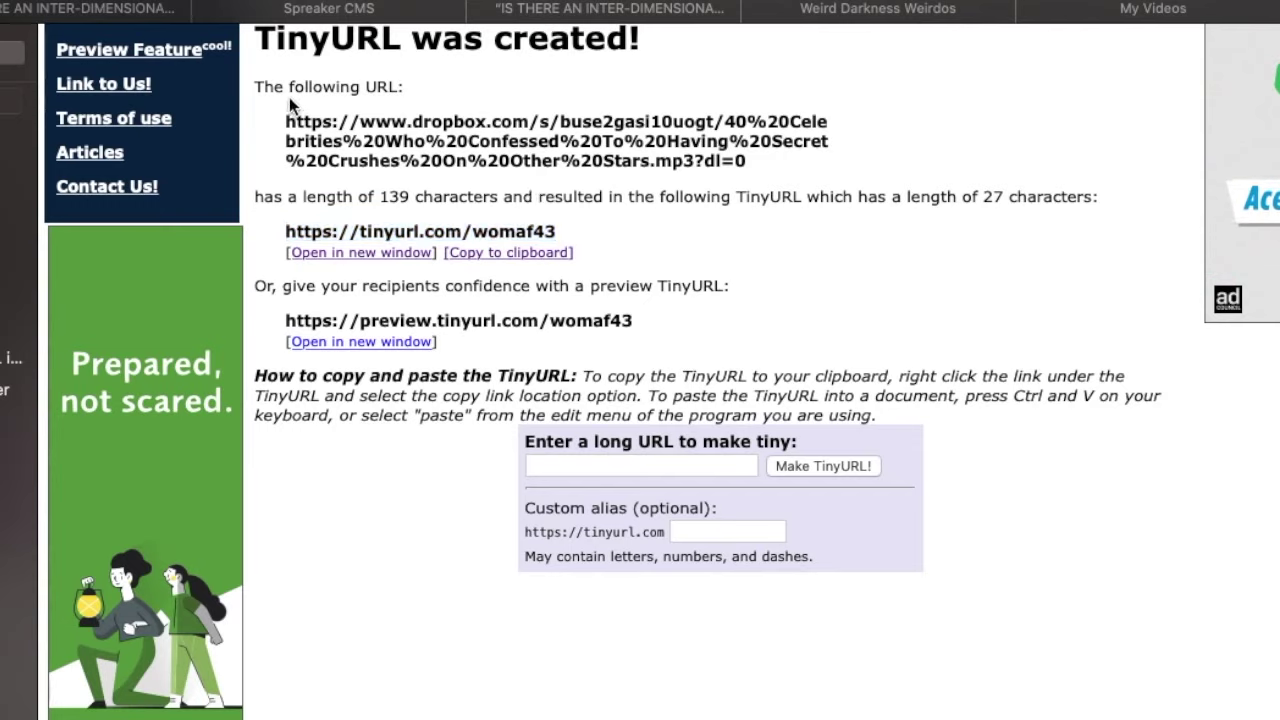
drag(319, 120, 716, 121)
key(super+c)
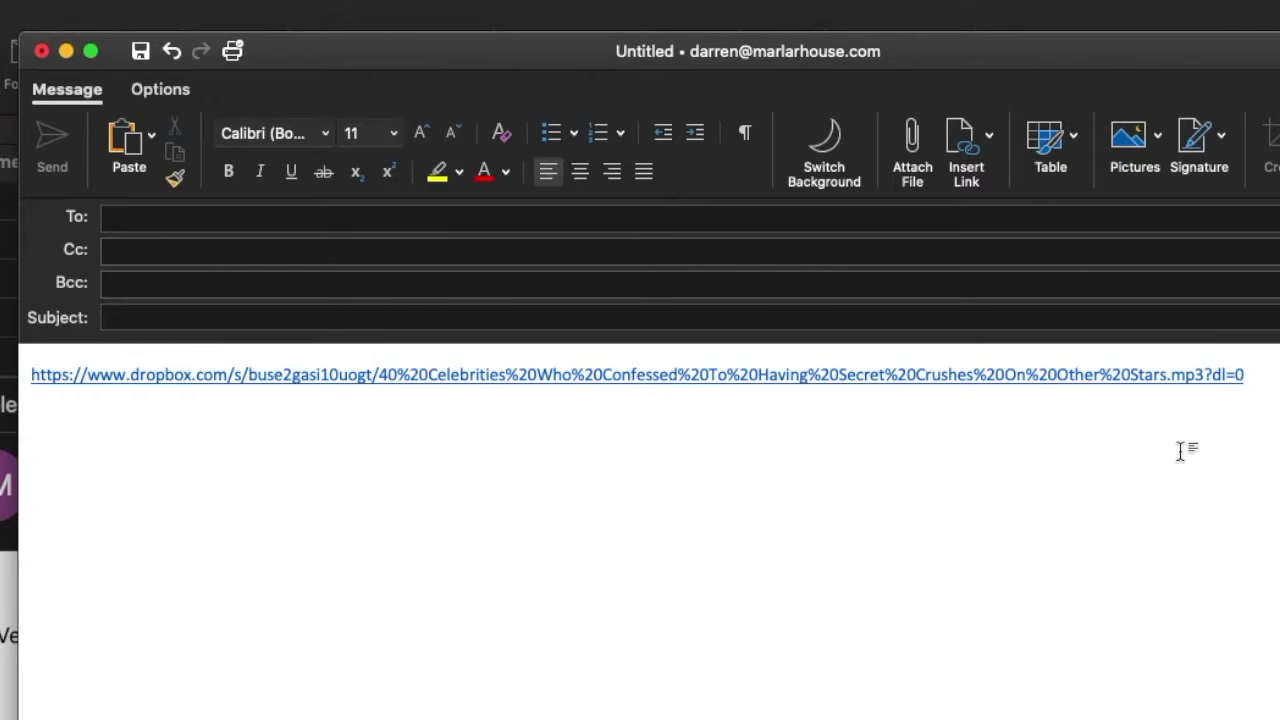
Paste the trimmed Dropbox address on a new line below the full link.
key(Return)
key(Return)
key(super+v)
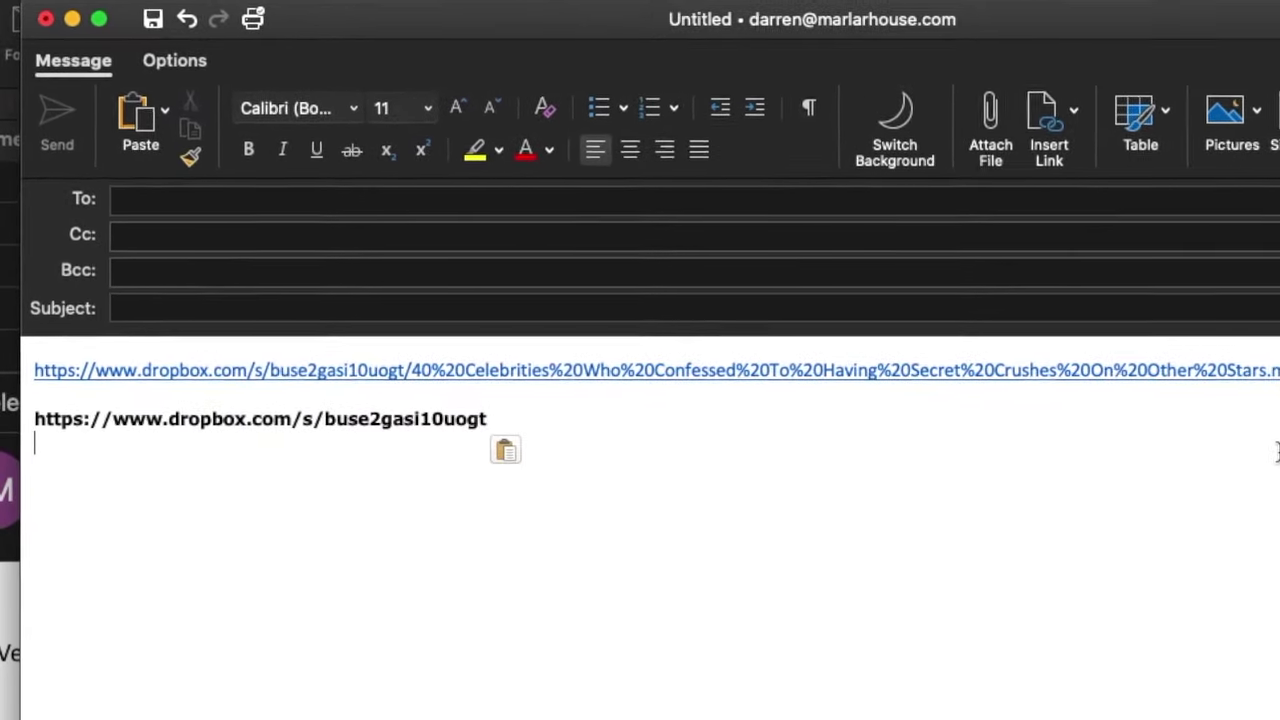
click(565, 418)
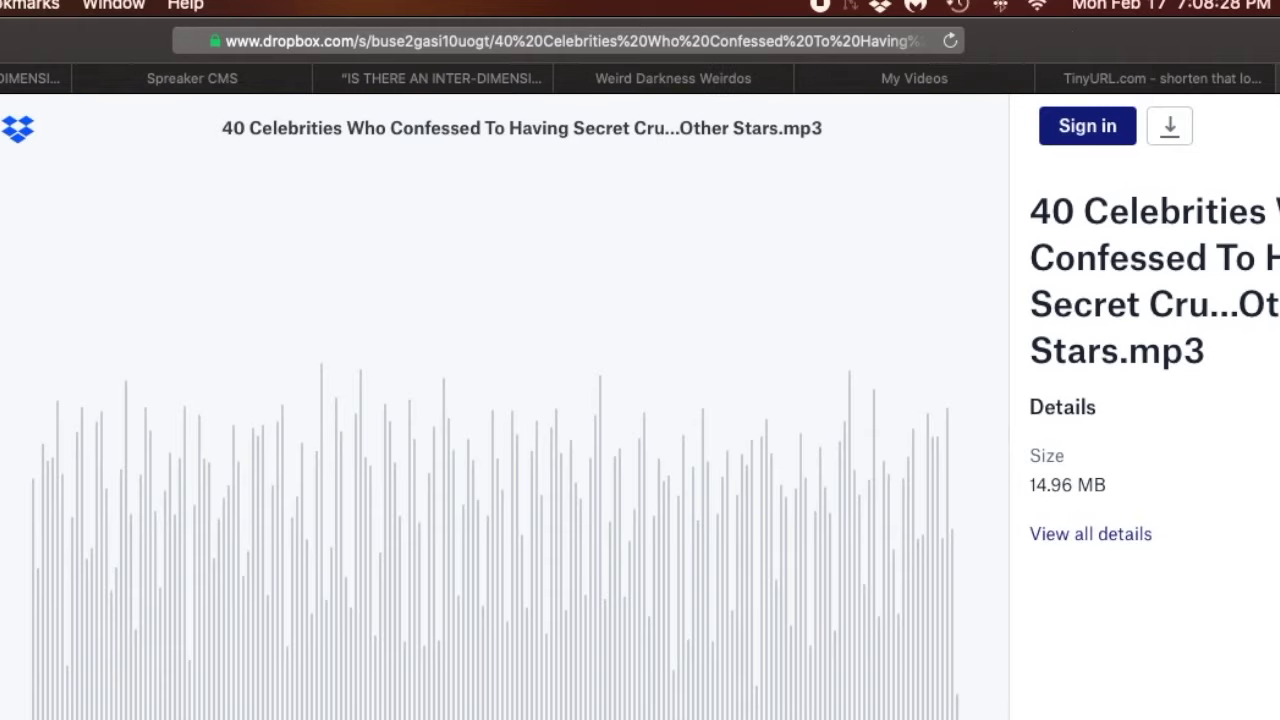
On TinyURL's result page, select the Dropbox URL's base portion up to the /s/ ID.
click(1185, 77)
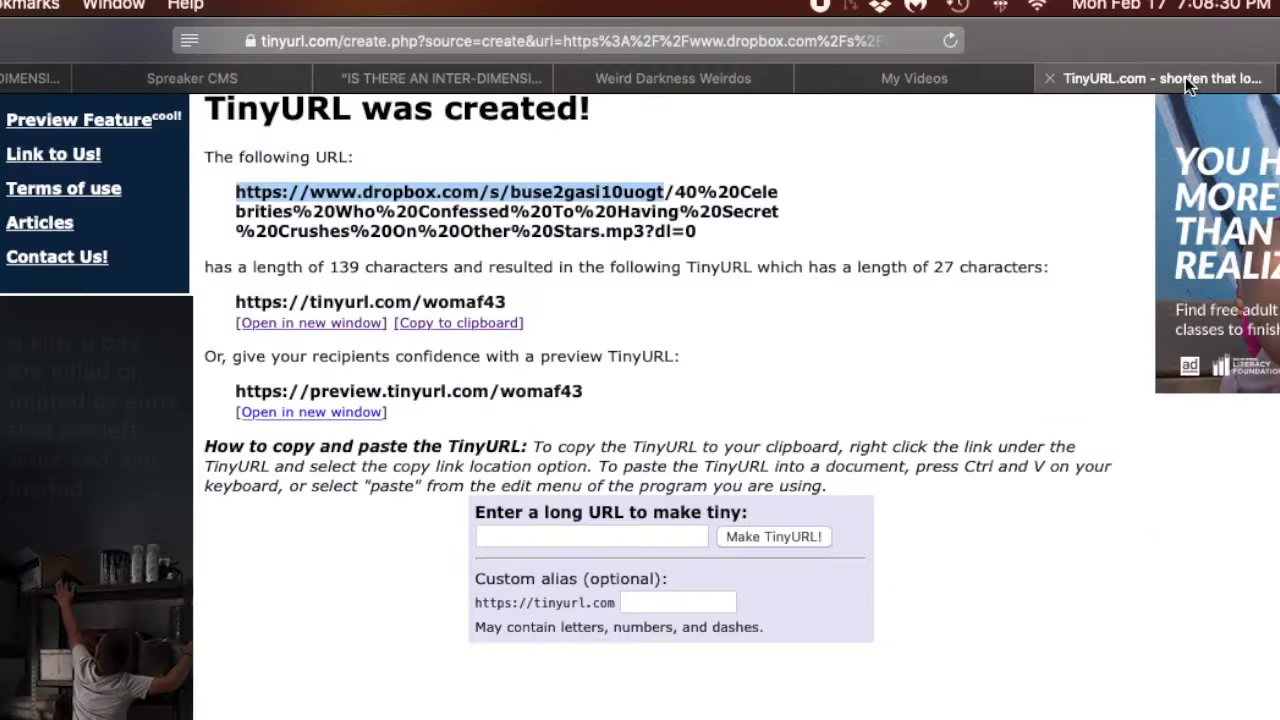
click(523, 263)
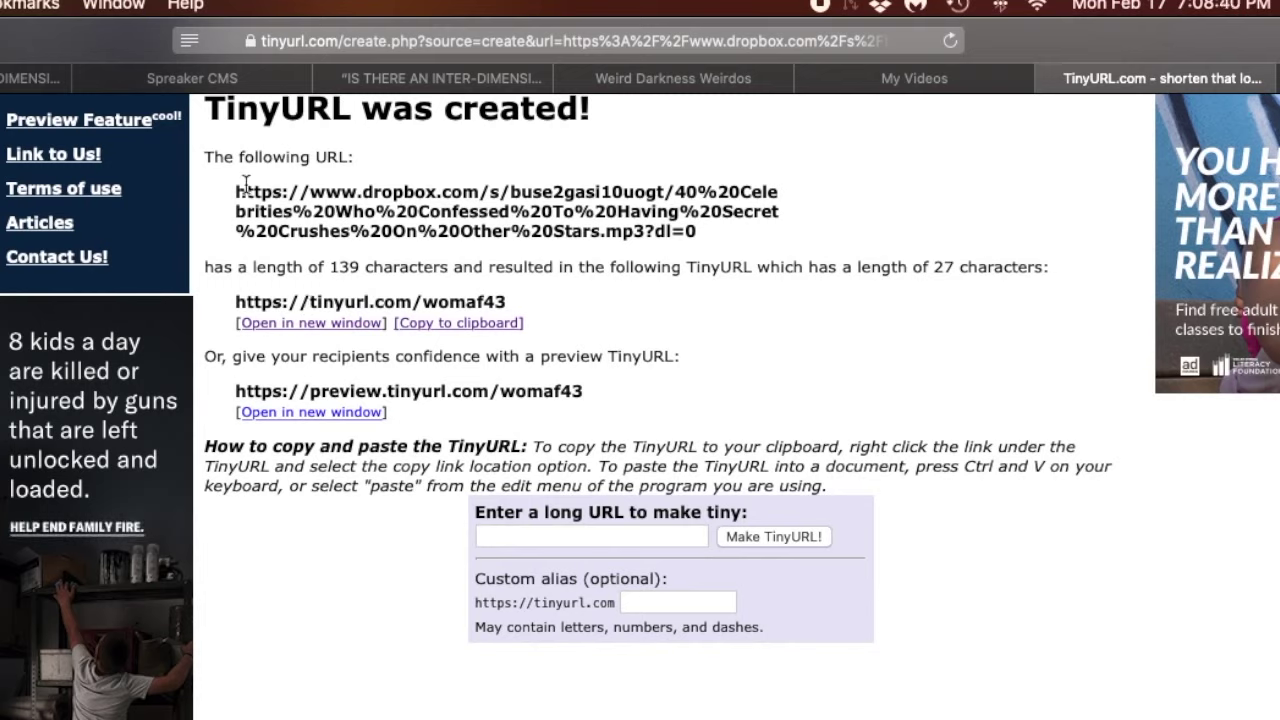
drag(235, 191, 668, 197)
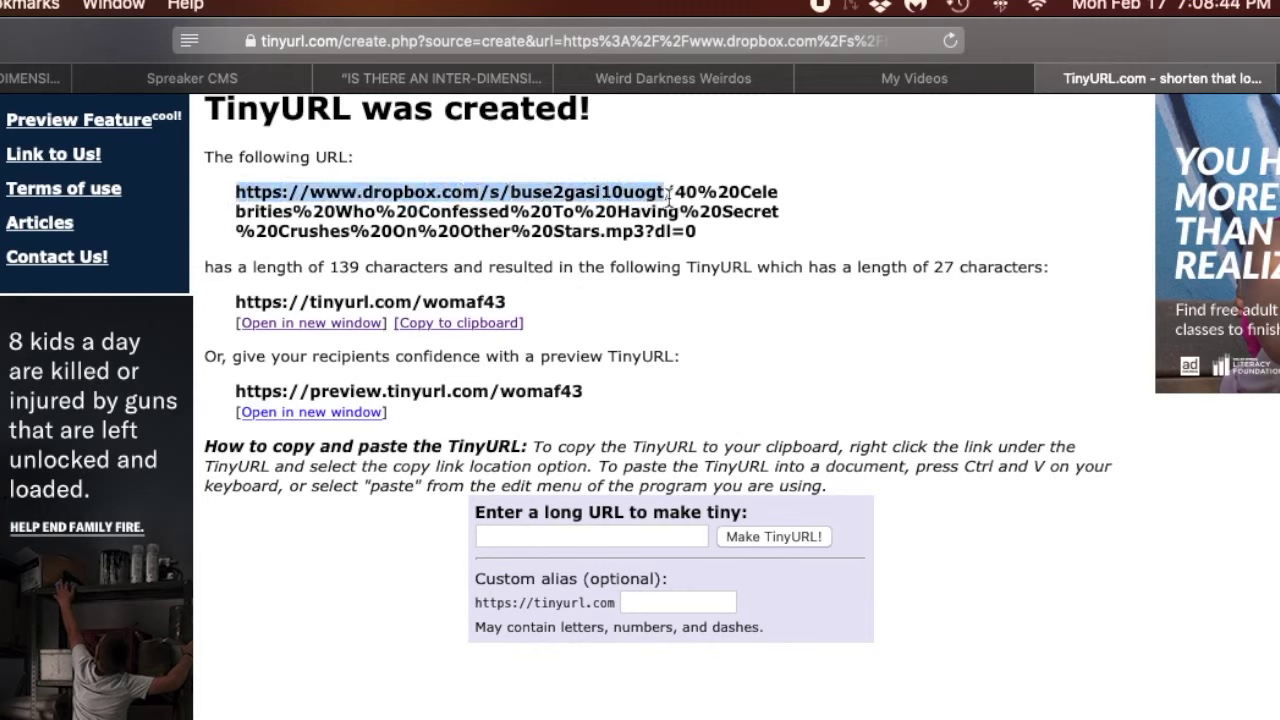